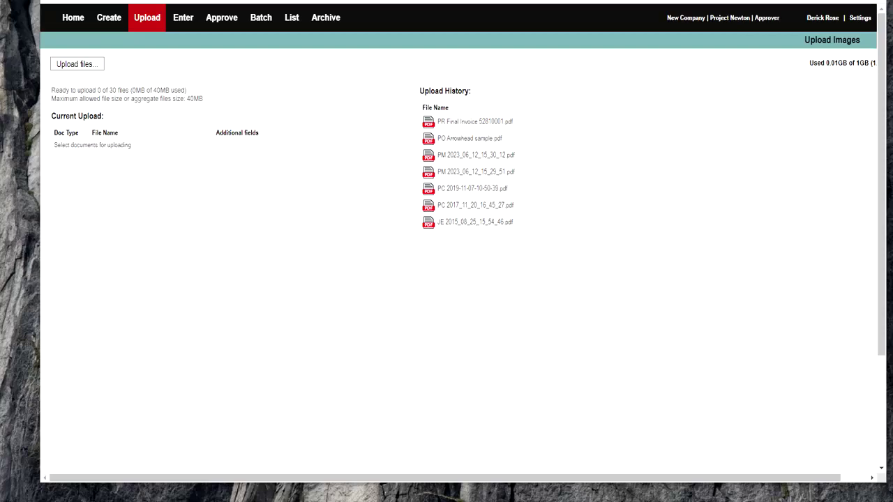
- Open the file picker from the Upload files... button on the Upload Images page
{"action": "left_click", "coordinate": [78, 65]}
{"action": "scroll", "coordinate": [220, 174], "scroll_direction": "down", "scroll_amount": 2}
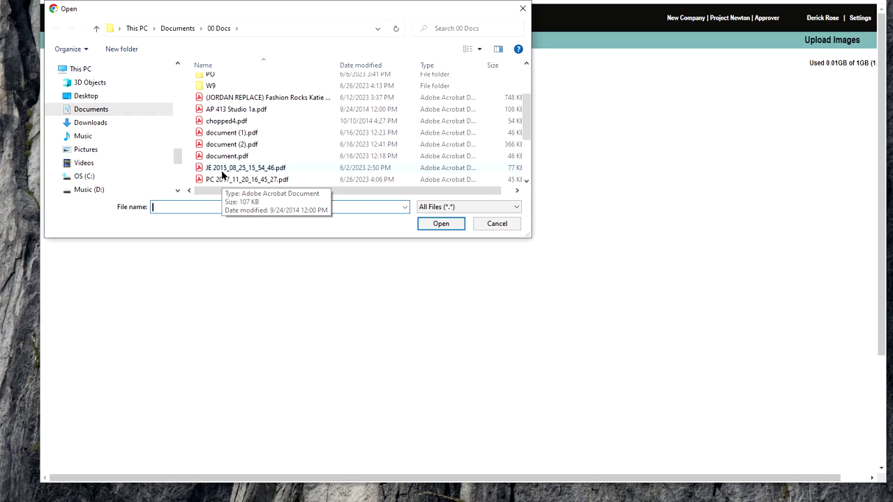
{"action": "scroll", "coordinate": [222, 173], "scroll_direction": "down", "scroll_amount": 1}
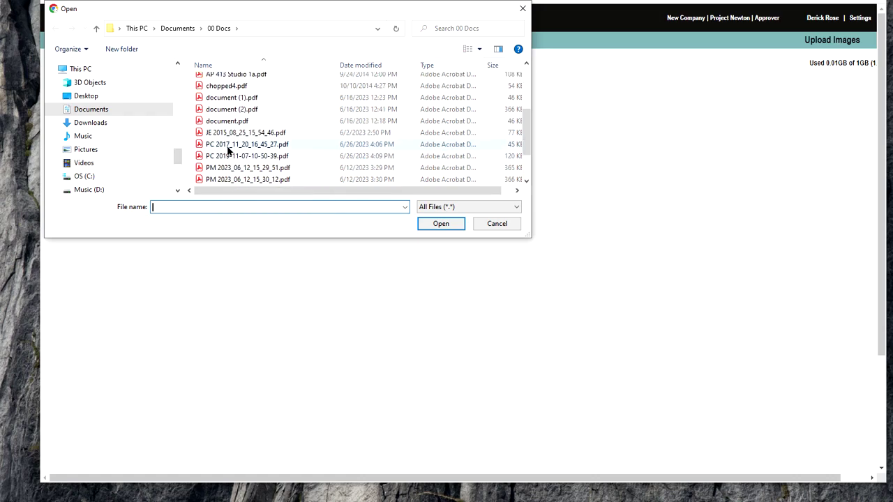
{"action": "left_click", "coordinate": [228, 147], "text": "shift"}
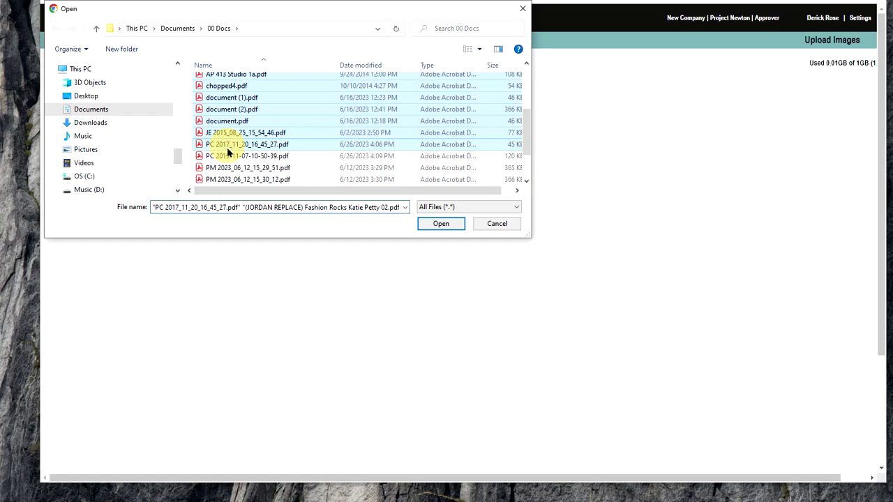
{"action": "left_click", "coordinate": [224, 146]}
{"action": "left_click", "coordinate": [221, 157], "text": "ctrl"}
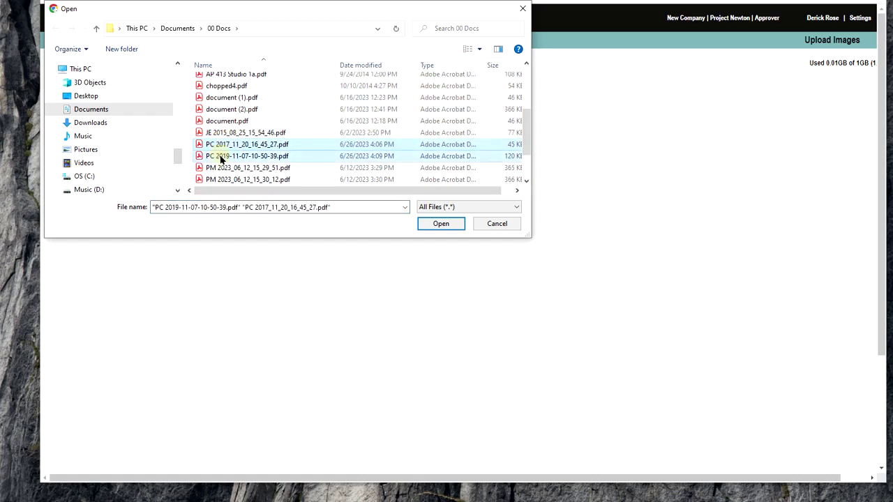
{"action": "left_click", "coordinate": [434, 224]}
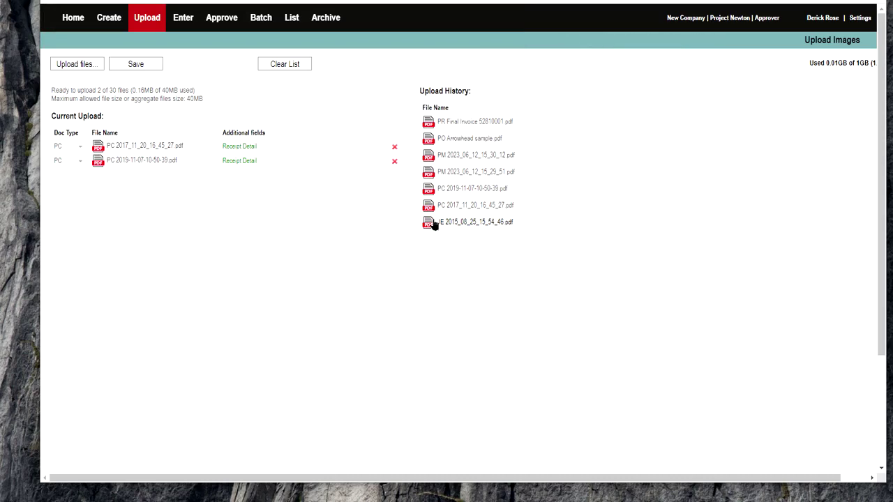
- Set the second file's Doc Type to Petty Cash (Receipt) and open its Receipt Detail form
{"action": "left_click", "coordinate": [79, 163]}
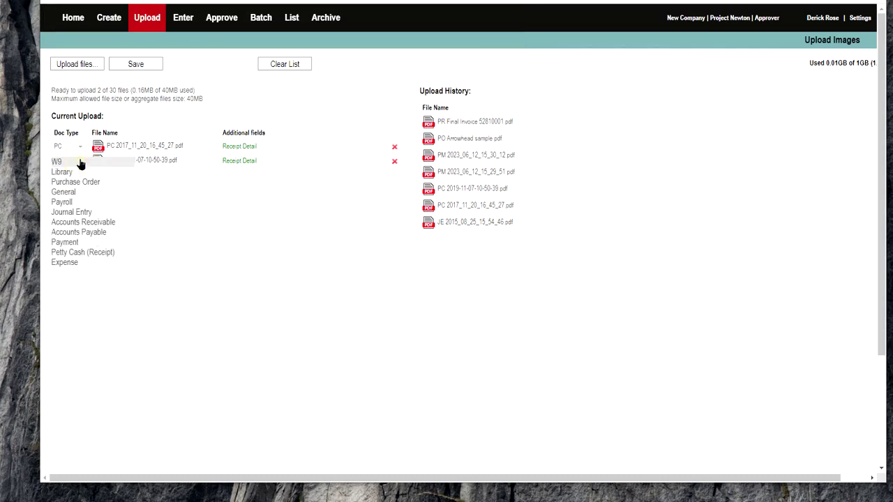
{"action": "left_click", "coordinate": [73, 256]}
{"action": "left_click", "coordinate": [238, 162]}
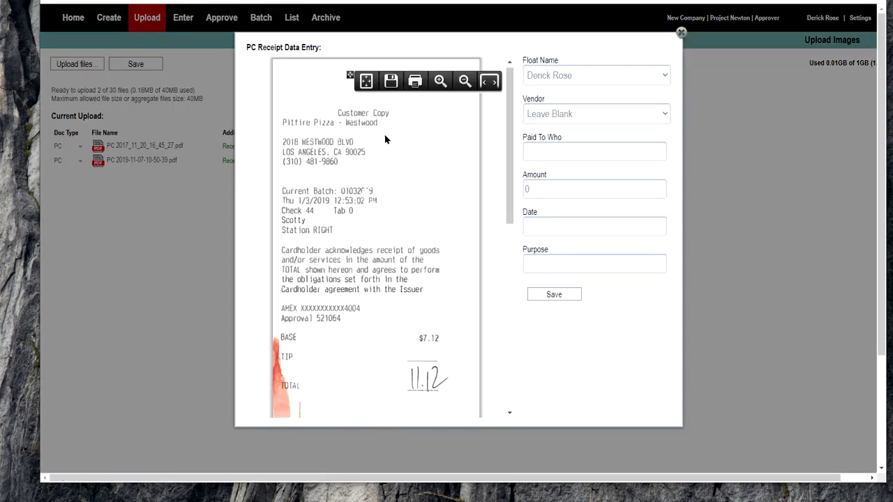
- Switch the Pitfire Pizza receipt's Float Name from the default to another staff member
{"action": "scroll", "coordinate": [384, 140], "scroll_direction": "down", "scroll_amount": 3}
{"action": "scroll", "coordinate": [384, 139], "scroll_direction": "up", "scroll_amount": 3}
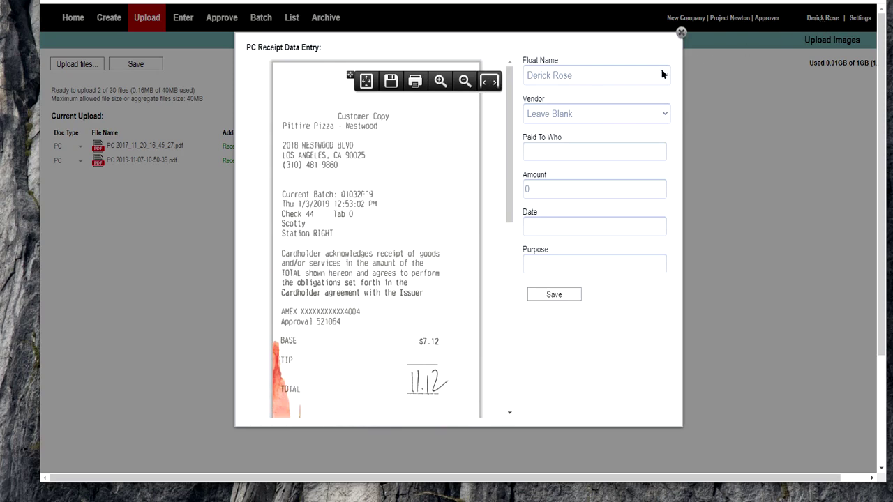
{"action": "left_click", "coordinate": [664, 75]}
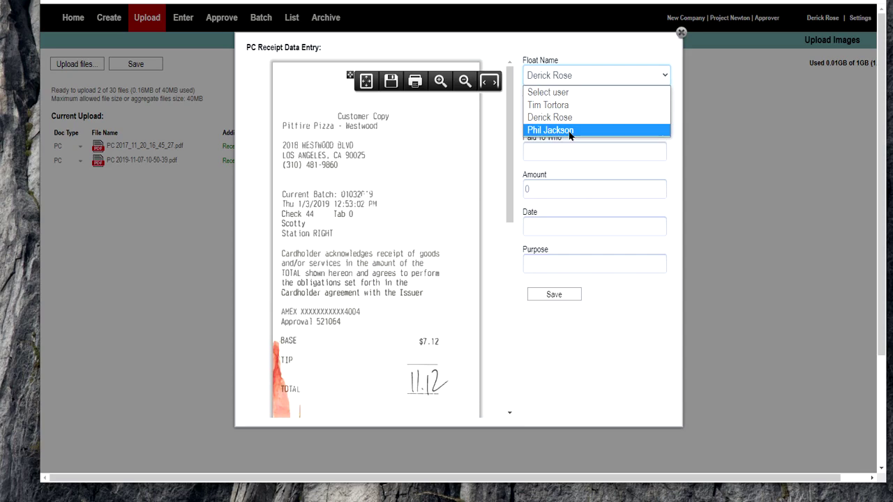
{"action": "left_click", "coordinate": [570, 130]}
{"action": "left_click", "coordinate": [574, 115]}
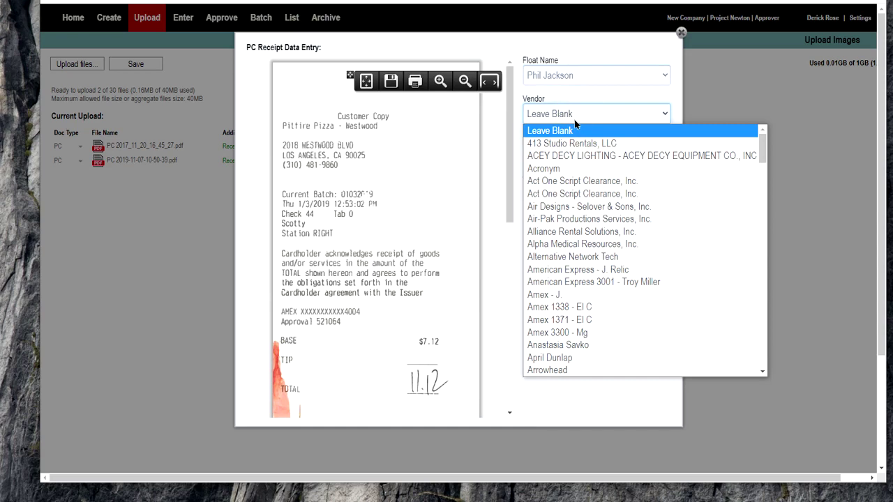
- Keep Vendor on Leave Blank and enter Pitfire Pizza as Paid To Who
{"action": "left_click", "coordinate": [575, 123]}
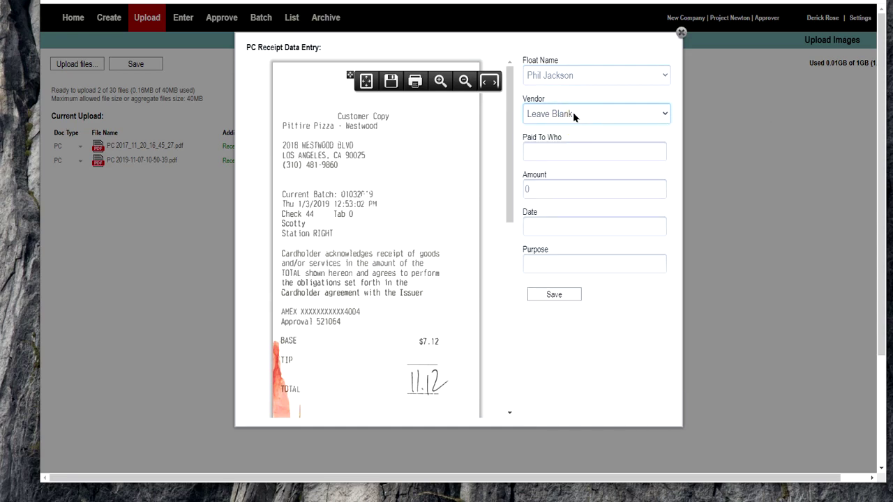
{"action": "left_click", "coordinate": [568, 110]}
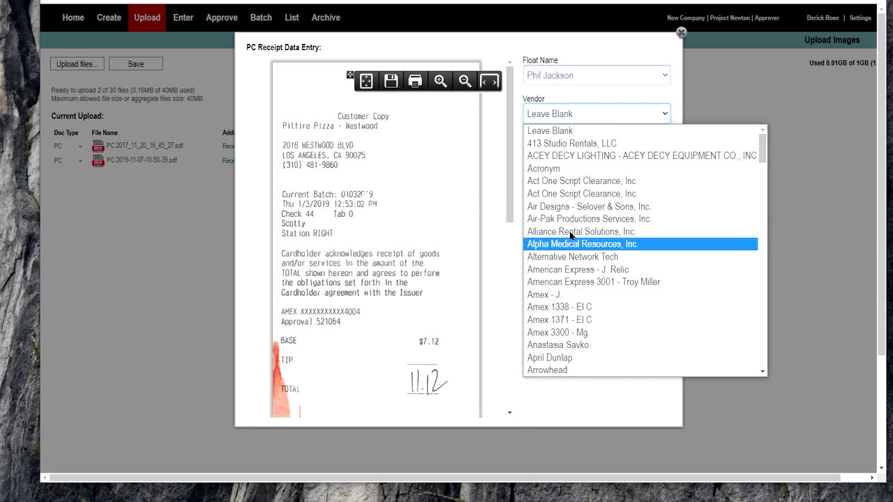
{"action": "left_click", "coordinate": [570, 115]}
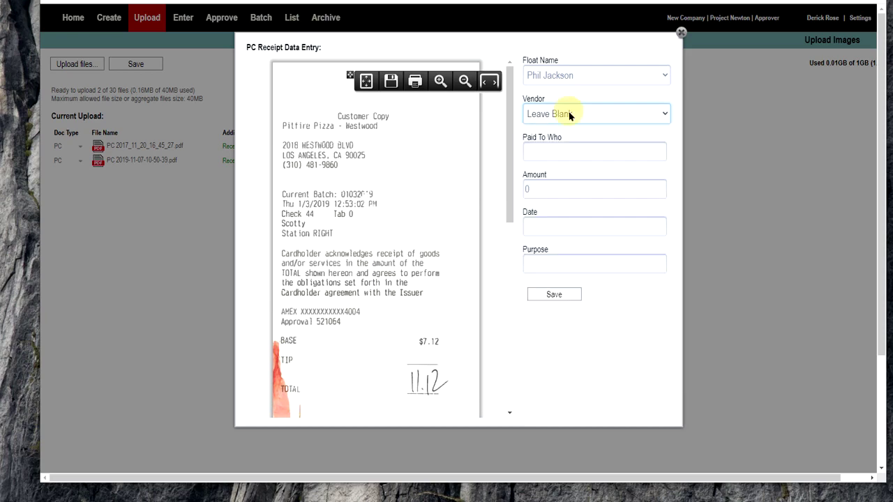
{"action": "left_click", "coordinate": [556, 153]}
{"action": "type", "text": "P"}
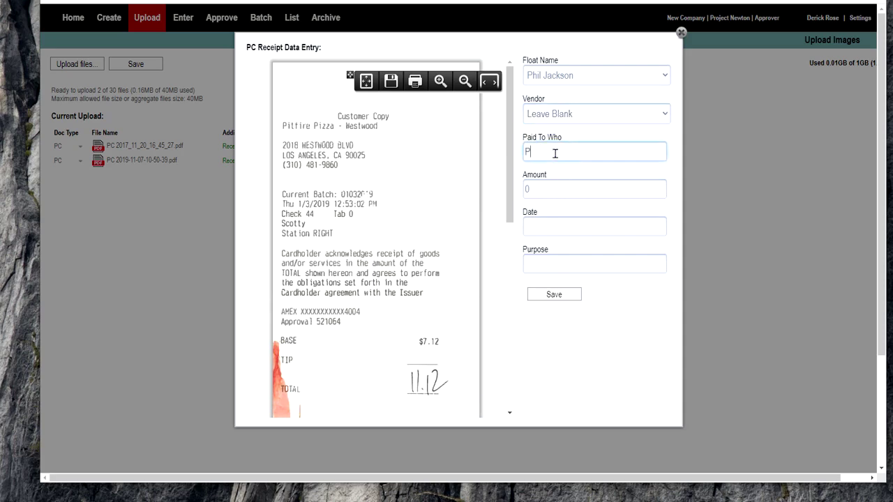
{"action": "type", "text": "itfire Pizza"}
{"action": "left_click", "coordinate": [565, 120]}
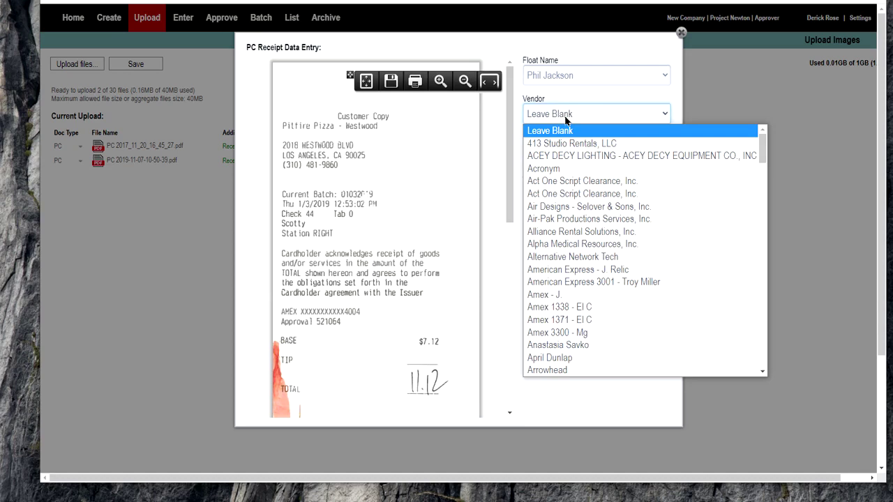
{"action": "left_click", "coordinate": [565, 120]}
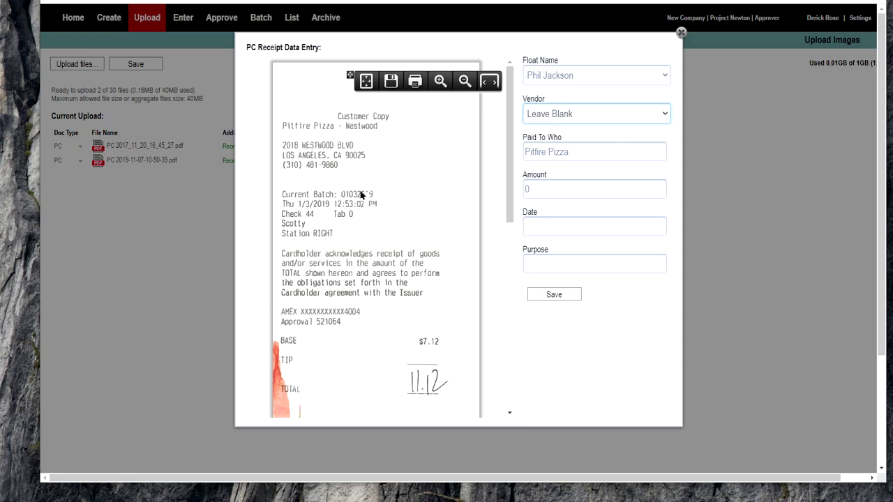
- Enter amount 11.12, leave Date empty, and type Craft Service as the purpose
{"action": "left_click", "coordinate": [554, 190]}
{"action": "type", "text": "11"}
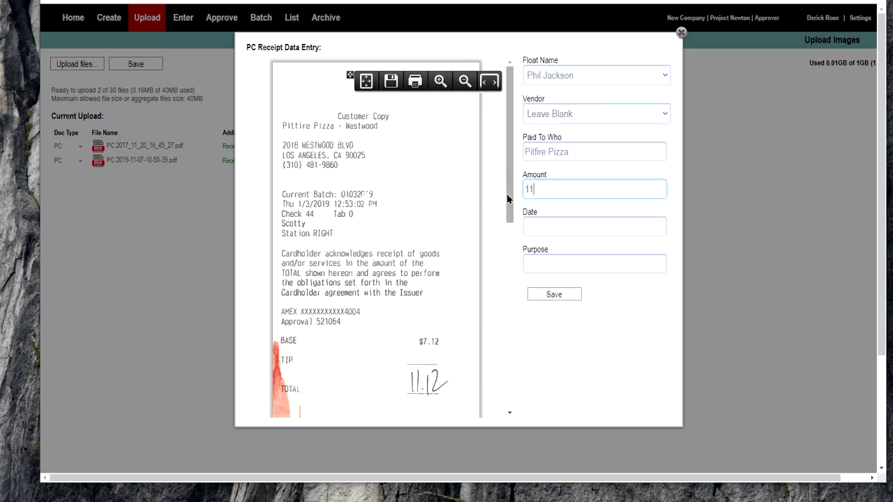
{"action": "type", "text": ".12"}
{"action": "left_click", "coordinate": [562, 227]}
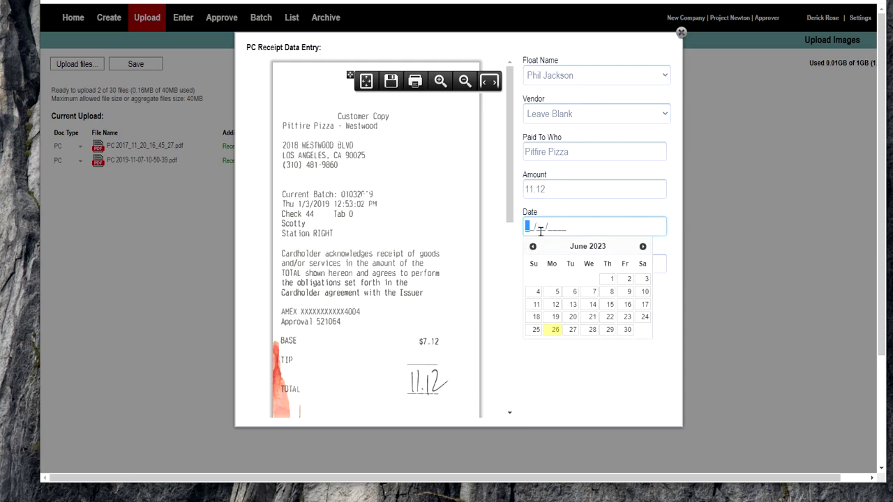
{"action": "left_click", "coordinate": [565, 210]}
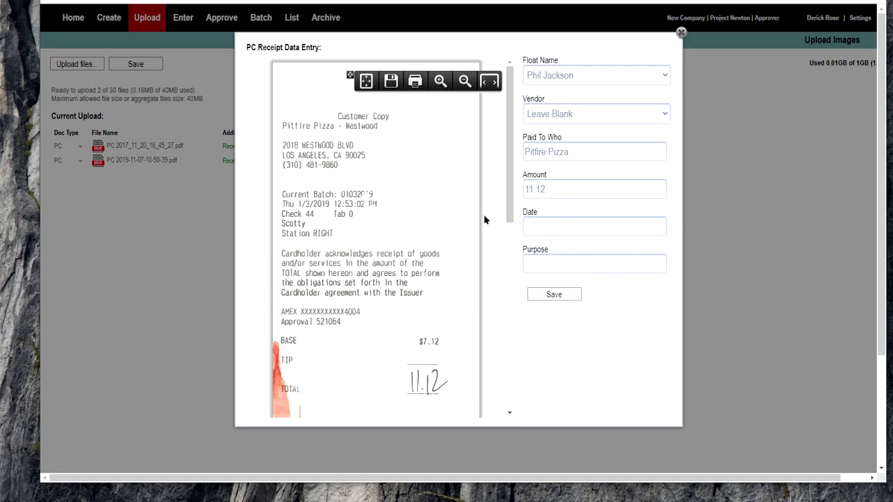
{"action": "left_click", "coordinate": [542, 263]}
{"action": "type", "text": "Craft Ser"}
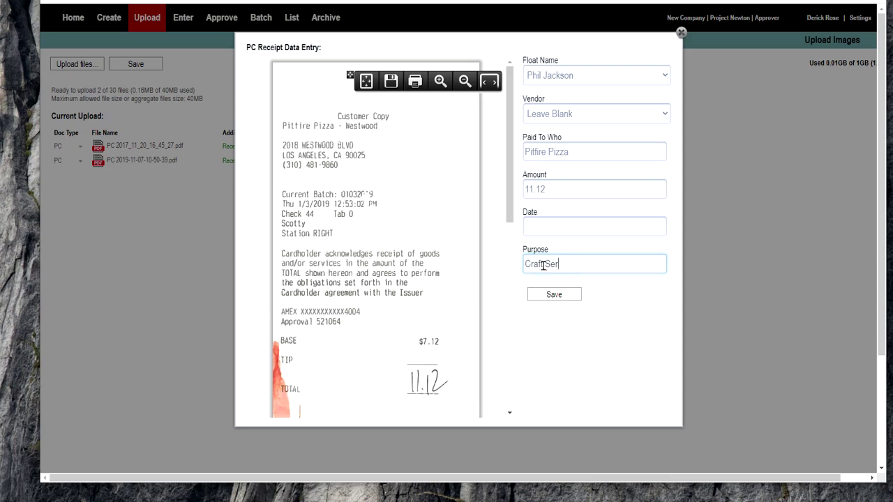
{"action": "type", "text": "vice"}
- Save the Pitfire Pizza receipt details and return to the Current Upload list
{"action": "left_click", "coordinate": [562, 300]}
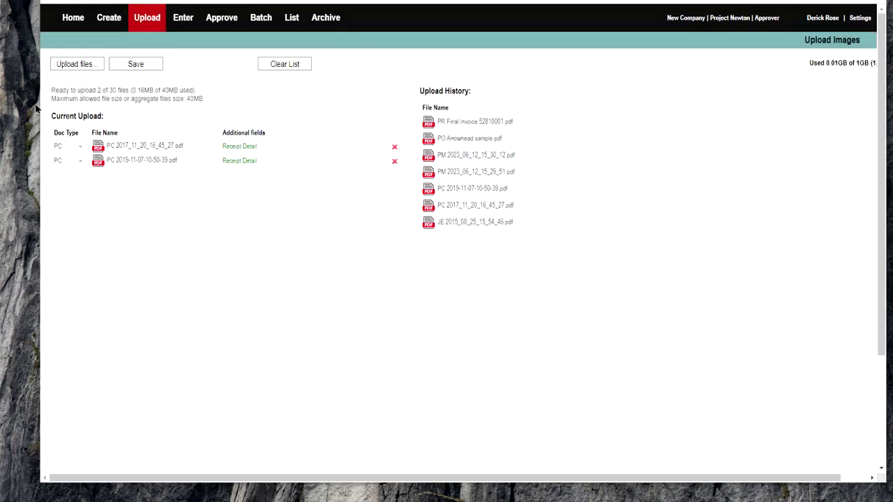
{"action": "left_click_drag", "start_coordinate": [488, 0], "coordinate": [520, 27]}
{"action": "left_click", "coordinate": [236, 159]}
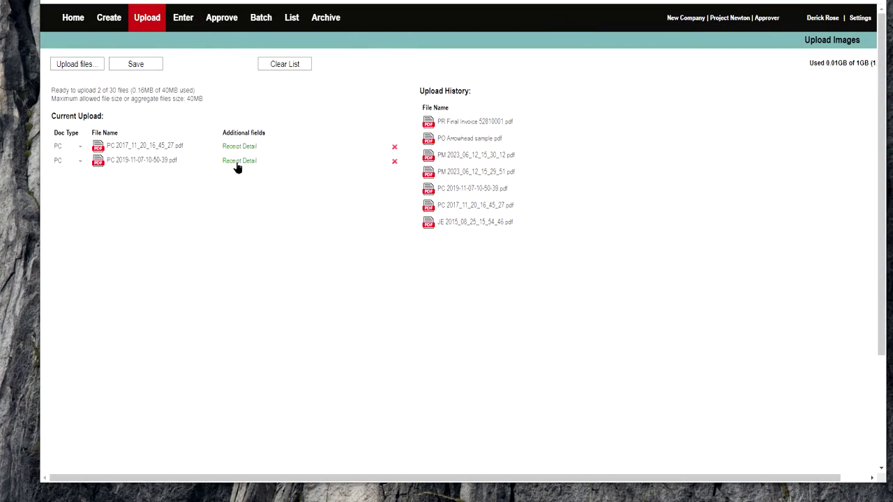
- Reopen the Pitfire Pizza receipt, enter Date 01/03/2019, and save it
{"action": "left_click", "coordinate": [237, 166]}
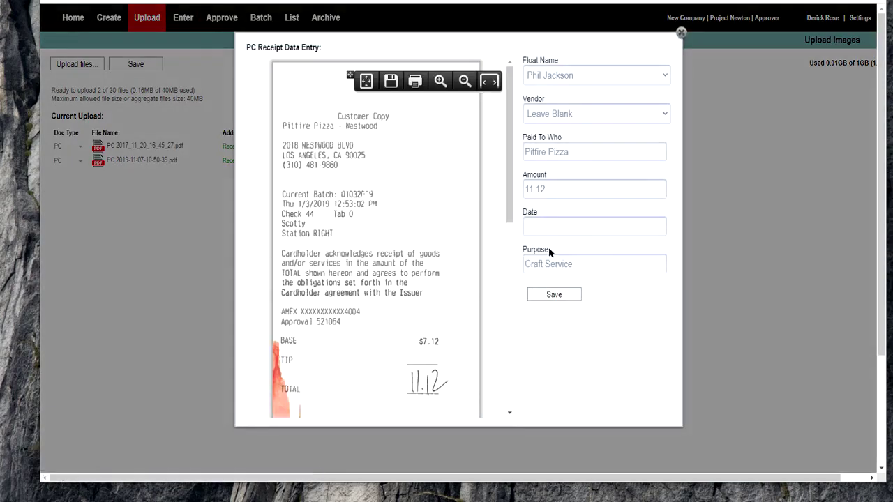
{"action": "left_click", "coordinate": [537, 223]}
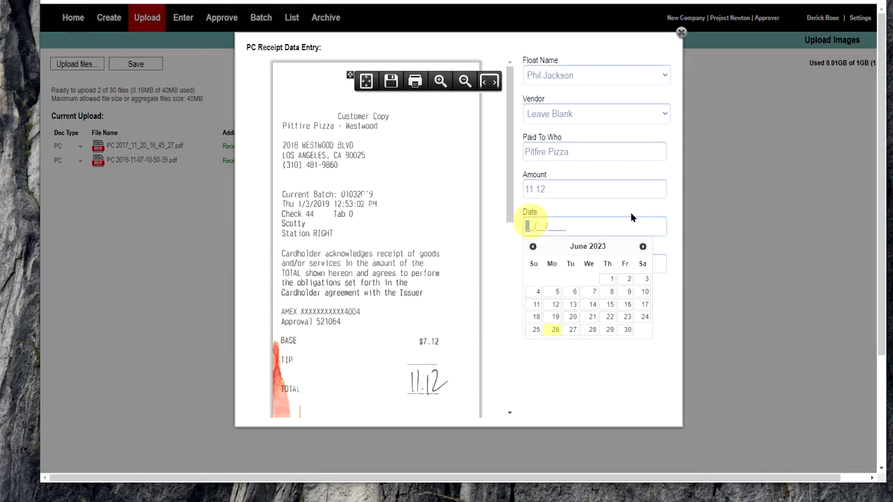
{"action": "type", "text": "01032019"}
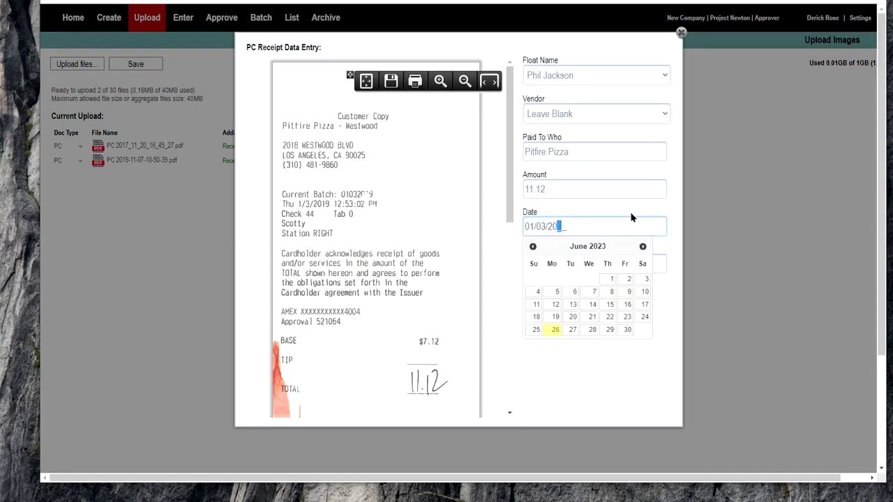
{"action": "key", "text": "Tab"}
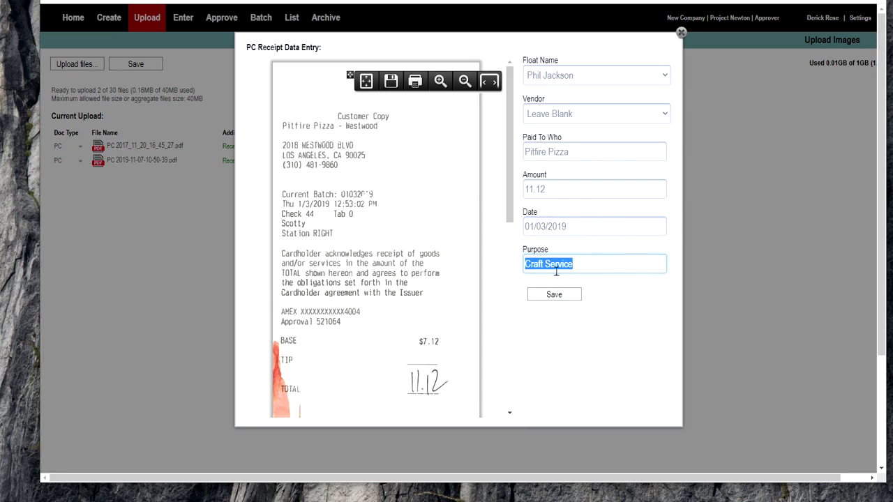
{"action": "left_click", "coordinate": [552, 295]}
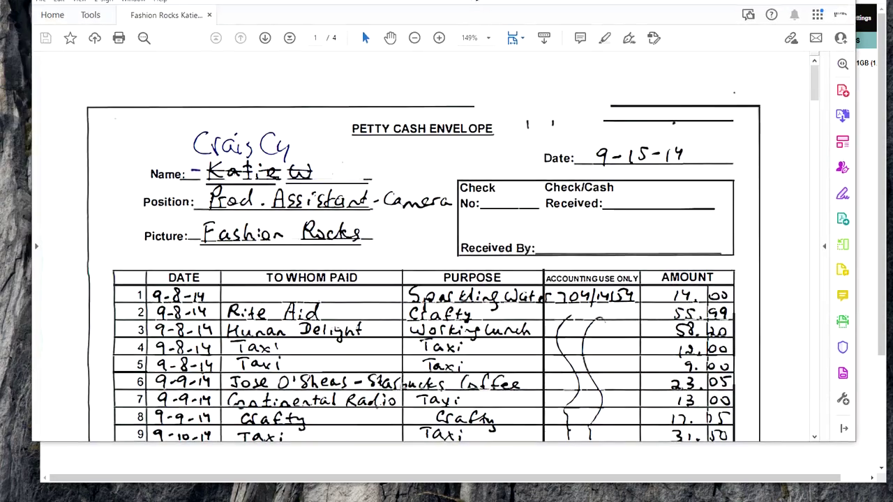
- Look through the petty cash envelope PDF pages, then minimise Acrobat
{"action": "scroll", "coordinate": [523, 191], "scroll_direction": "down", "scroll_amount": 7}
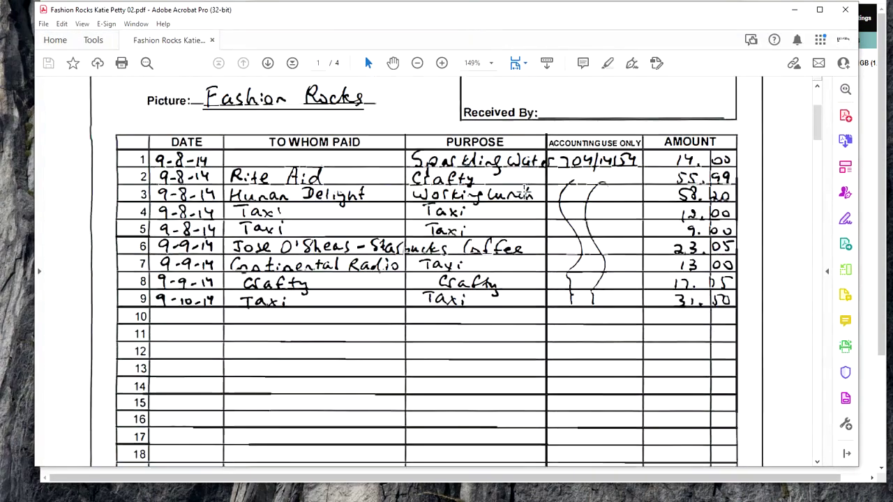
{"action": "scroll", "coordinate": [524, 191], "scroll_direction": "up", "scroll_amount": 3}
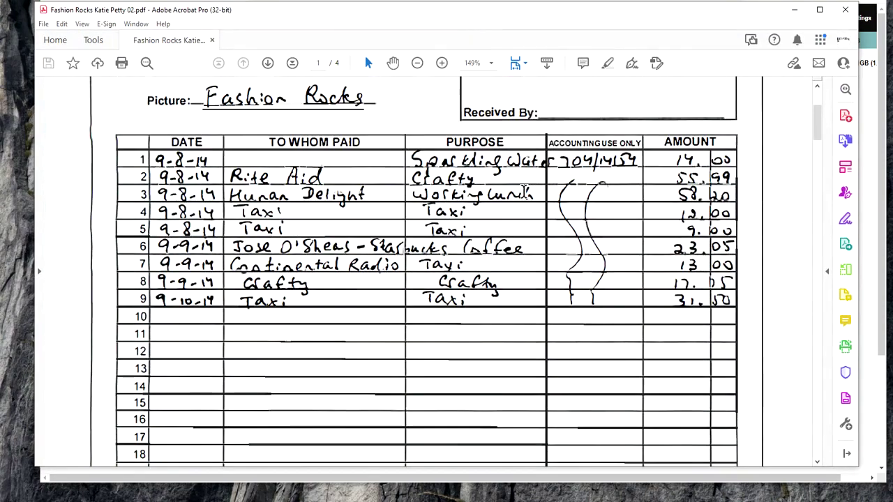
{"action": "scroll", "coordinate": [524, 191], "scroll_direction": "down", "scroll_amount": 15}
{"action": "scroll", "coordinate": [524, 192], "scroll_direction": "down", "scroll_amount": 20}
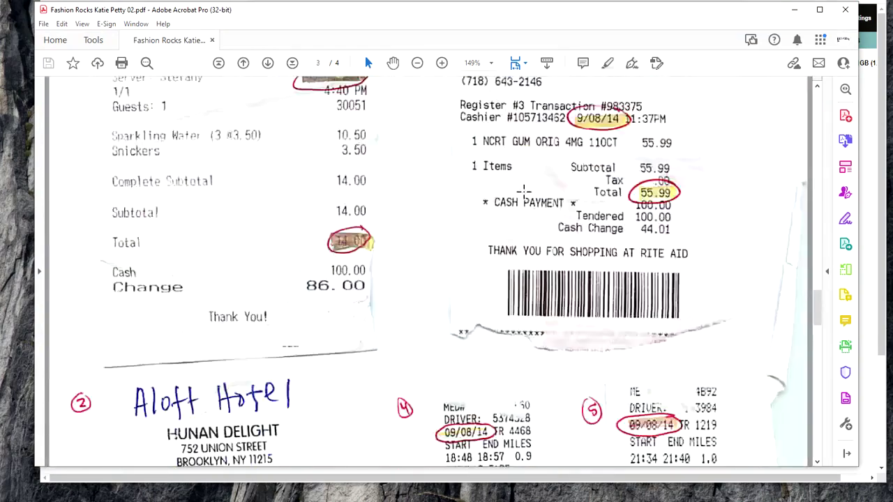
{"action": "scroll", "coordinate": [524, 191], "scroll_direction": "down", "scroll_amount": 8}
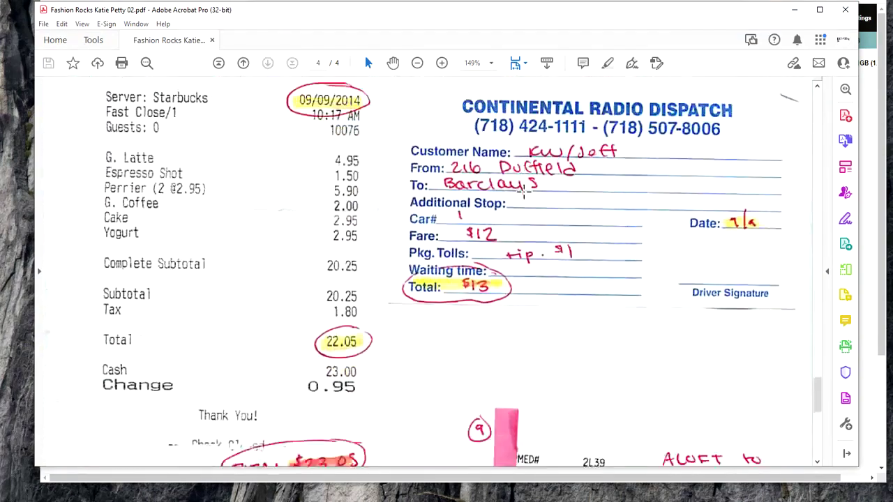
{"action": "scroll", "coordinate": [523, 191], "scroll_direction": "up", "scroll_amount": 20}
{"action": "scroll", "coordinate": [524, 191], "scroll_direction": "up", "scroll_amount": 5}
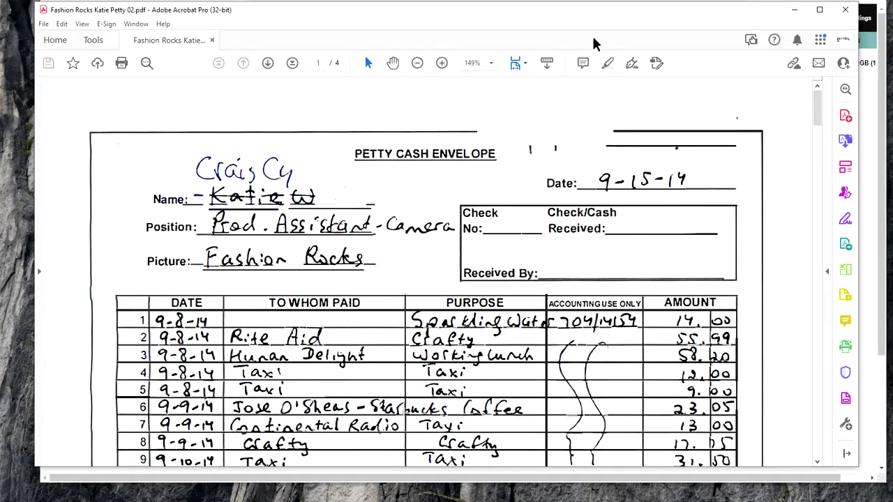
{"action": "left_click", "coordinate": [793, 10]}
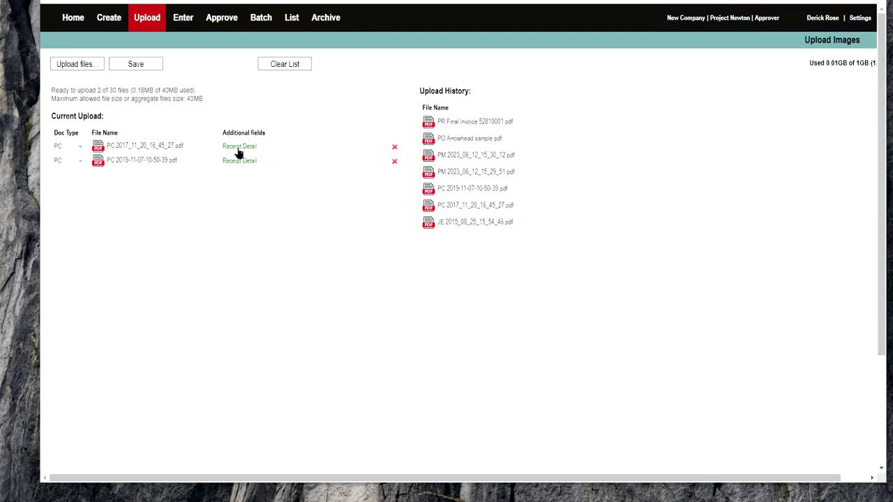
- Open the Receipt Detail form for the first PC file, the Tacos Por Favor receipt
{"action": "left_click", "coordinate": [238, 147]}
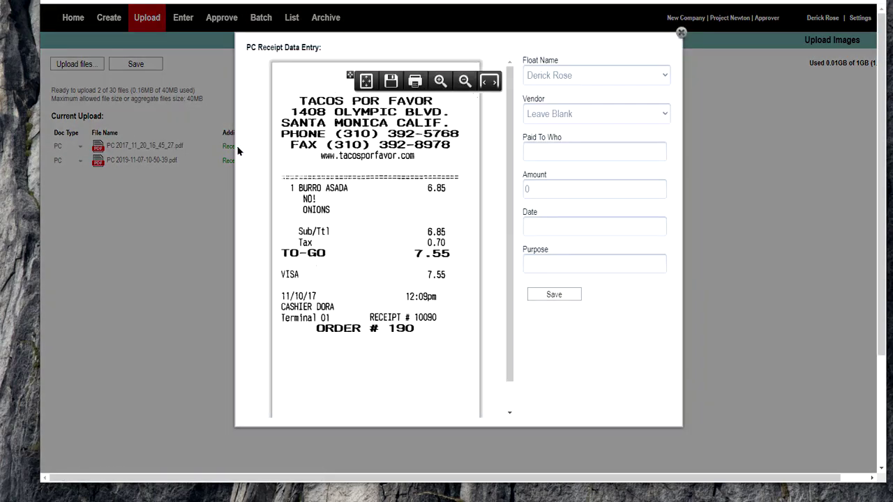